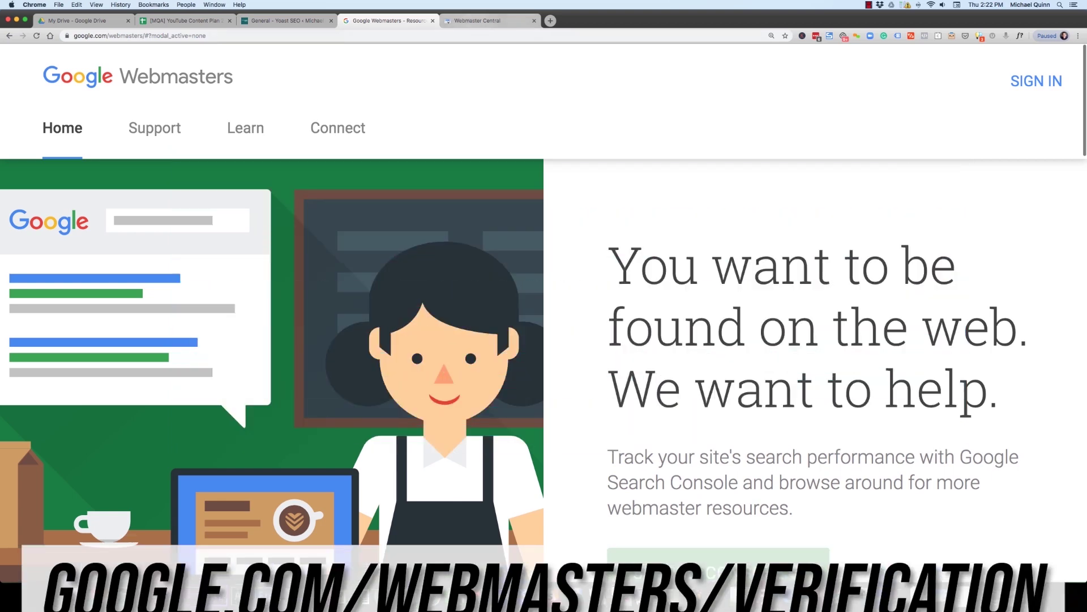
click(488, 21)
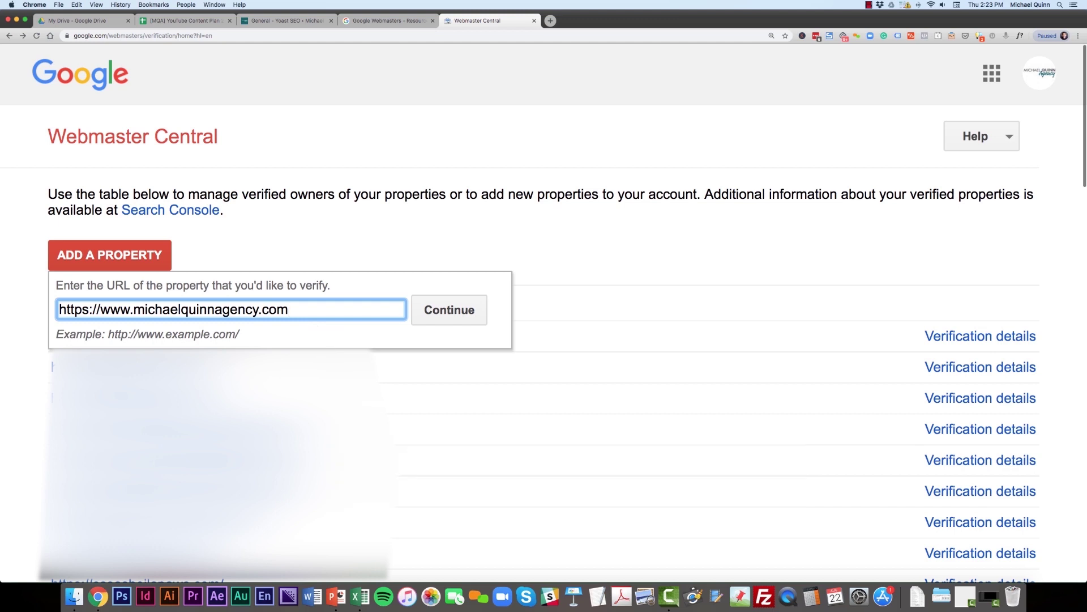
key(shift+Left)
click(66, 309)
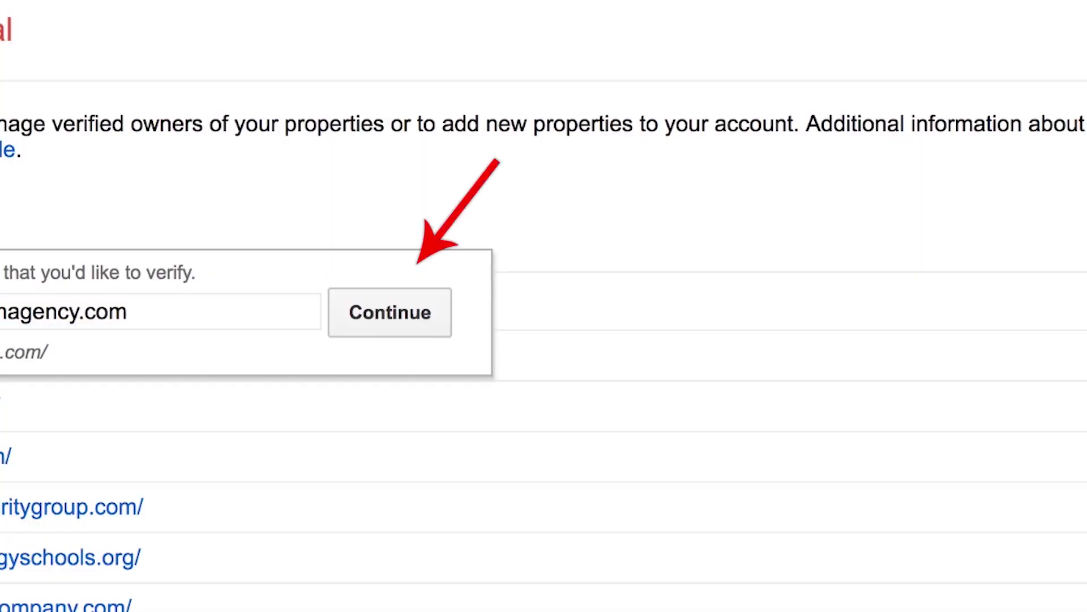
click(389, 312)
click(99, 246)
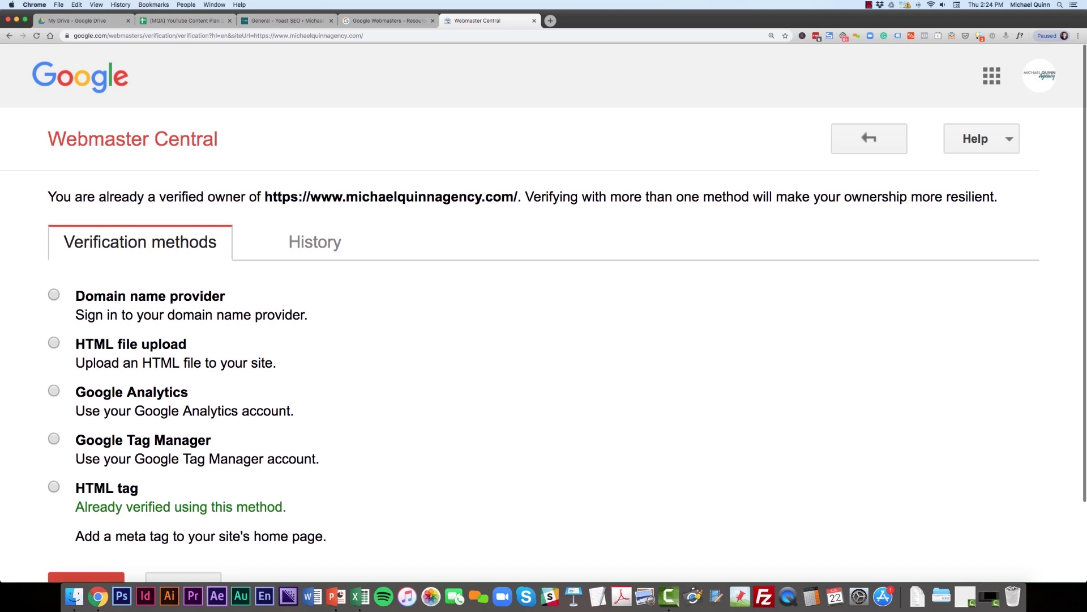
- Examine the available verification methods, including the details of the Domain name provider option
scroll(544, 311, down, 1)
scroll(544, 312, down, 1)
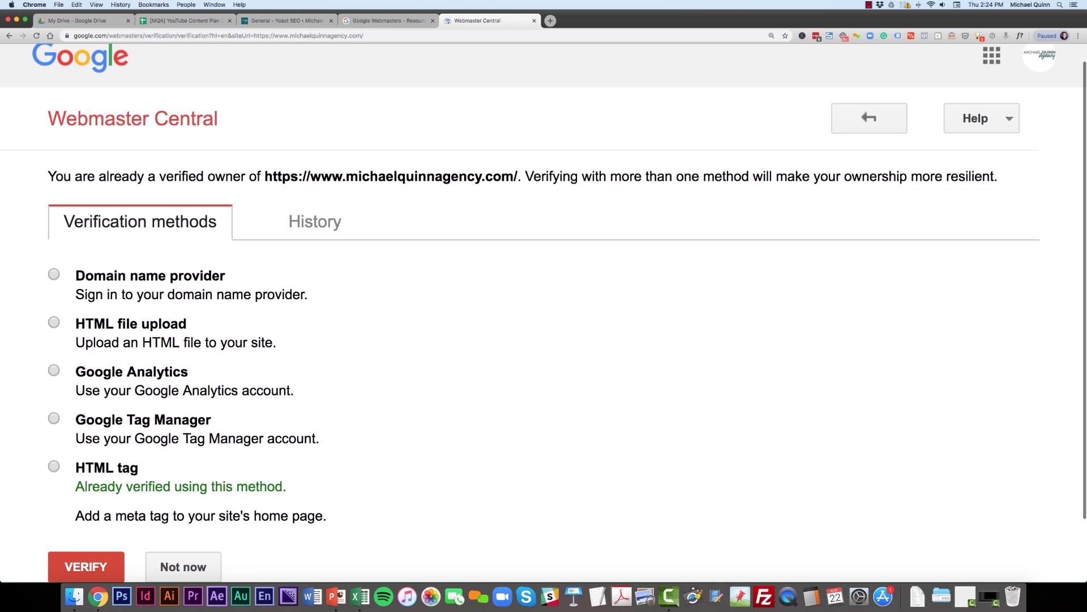
click(54, 274)
scroll(543, 311, down, 3)
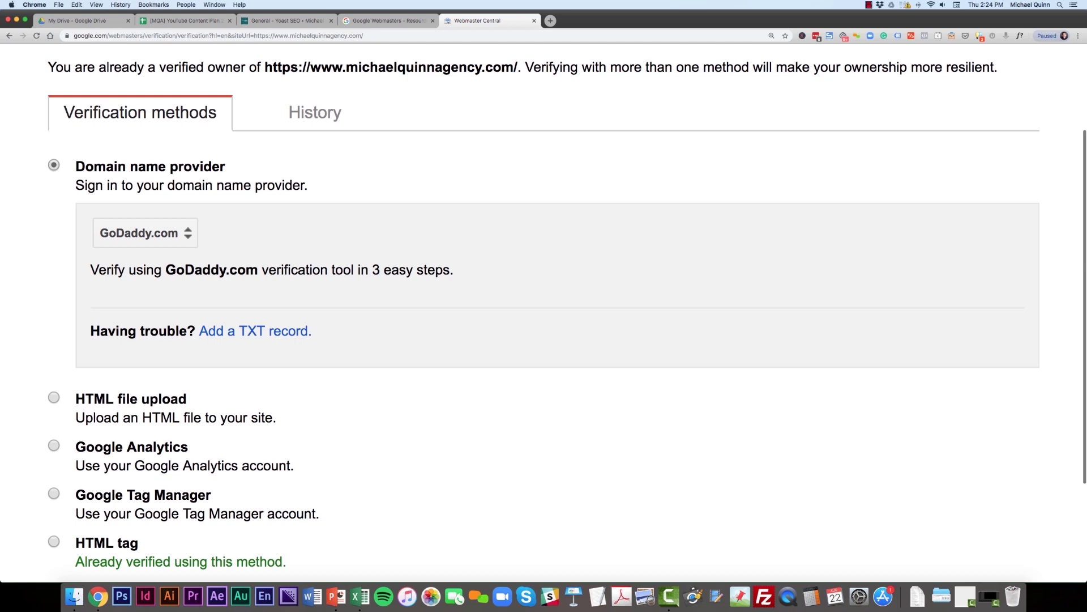
scroll(544, 312, down, 4)
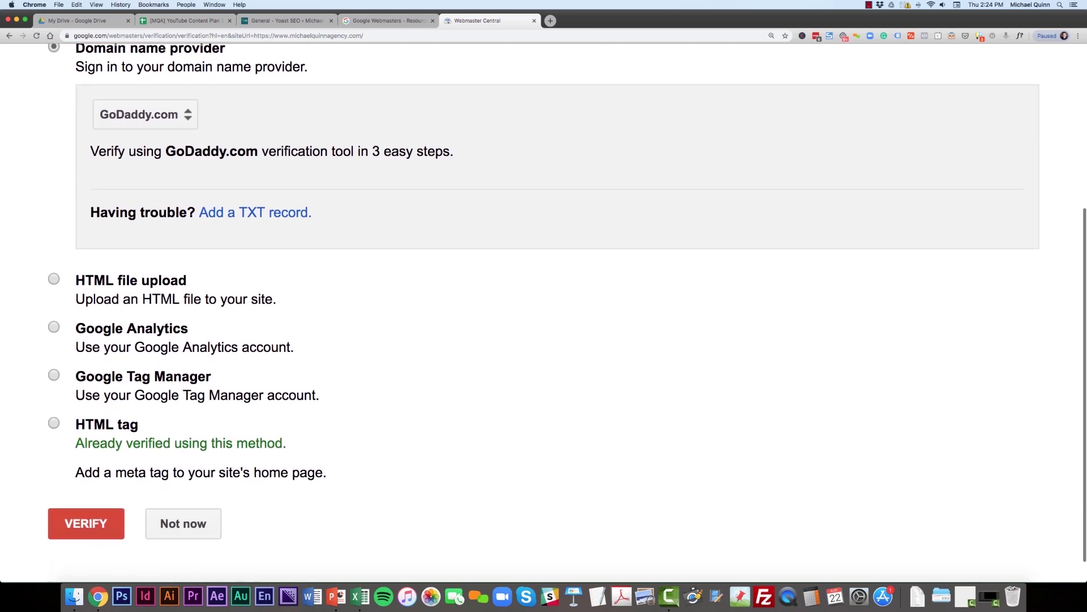
scroll(543, 312, down, 1)
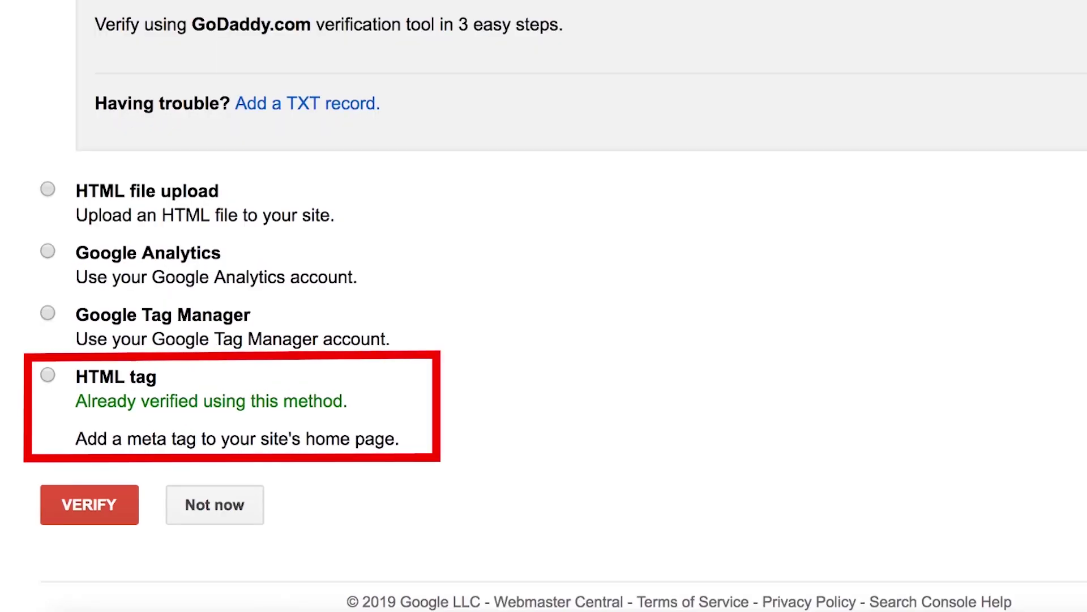
- Choose the HTML tag verification method and copy its full google-site-verification meta tag
click(47, 374)
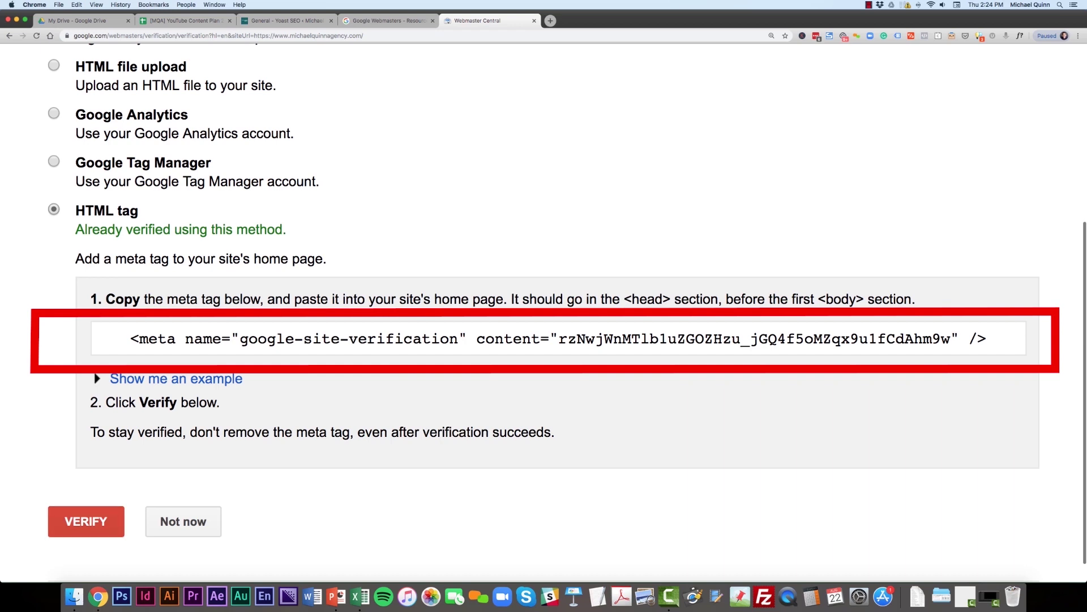
click(558, 338)
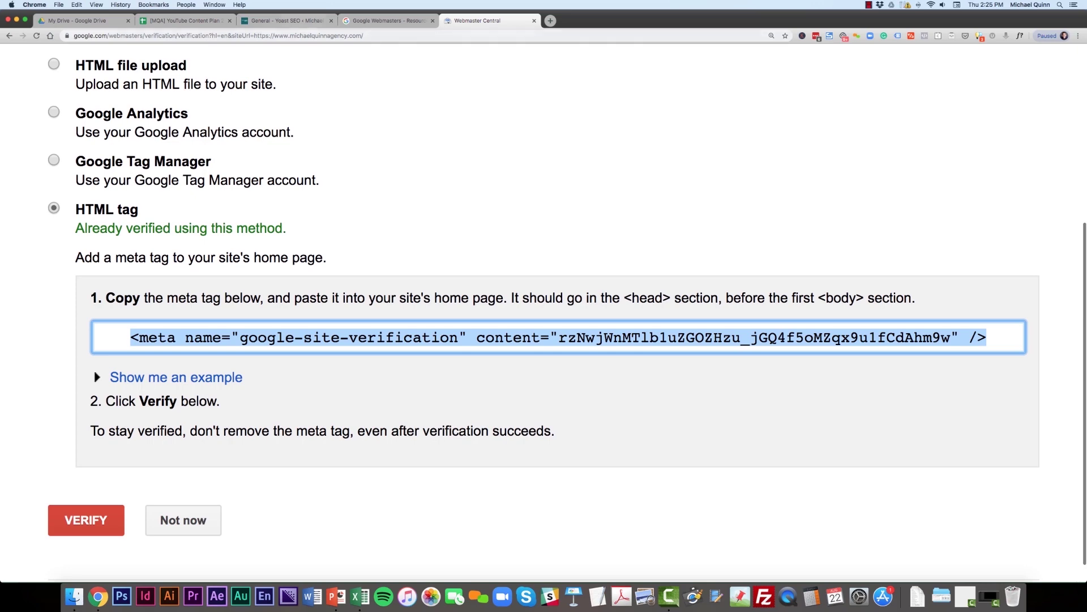
- Paste the copied meta tag as the Google verification code in Yoast SEO's Webmaster Tools settings and save
click(287, 20)
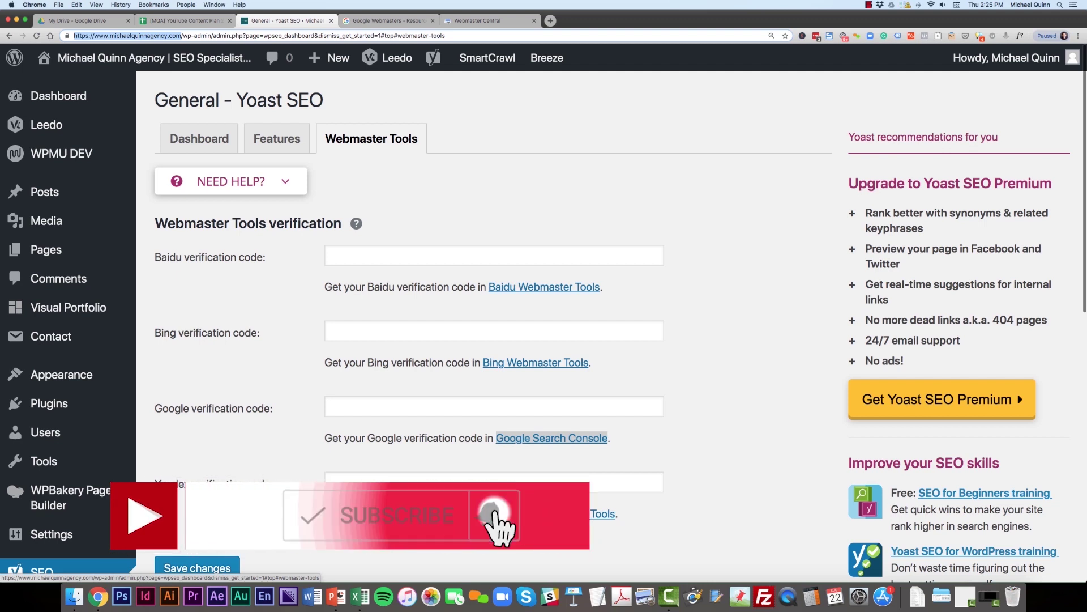
scroll(544, 326, down, 1)
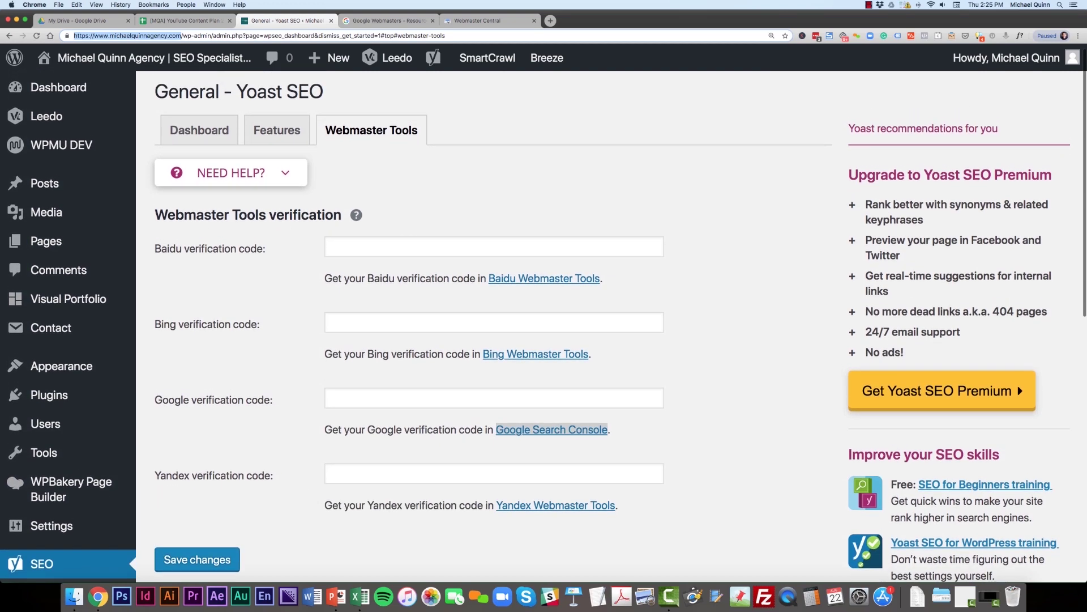
scroll(544, 326, up, 1)
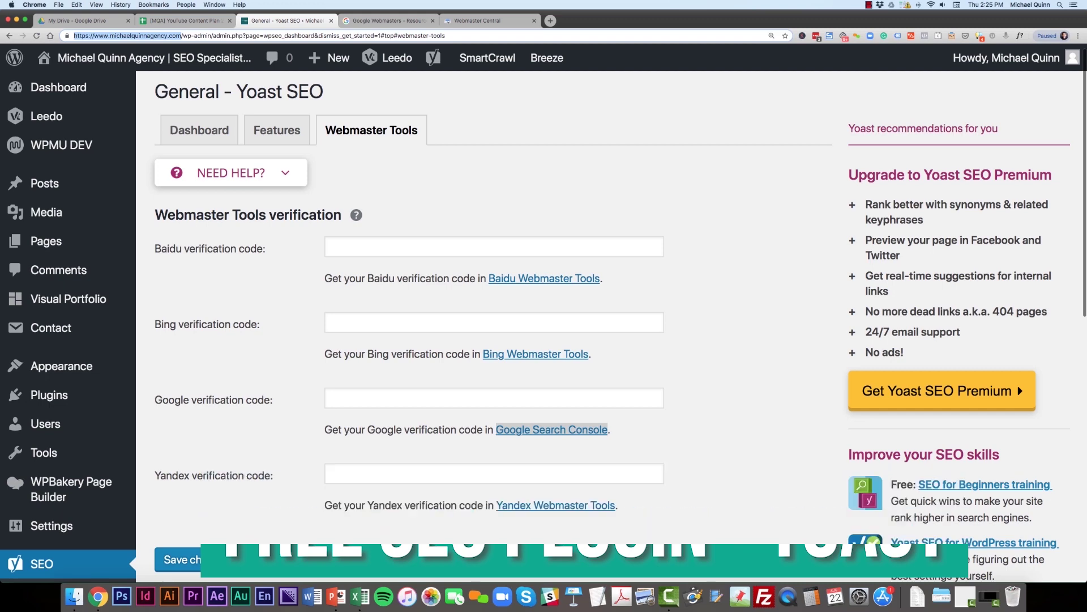
scroll(544, 323, down, 2)
scroll(544, 327, down, 5)
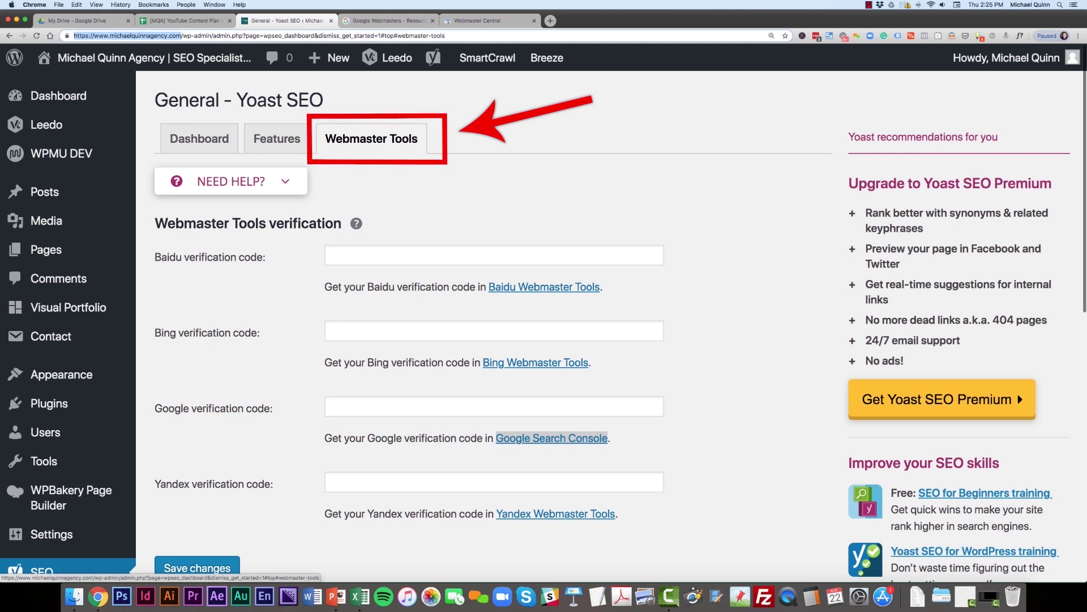
scroll(544, 330, down, 1)
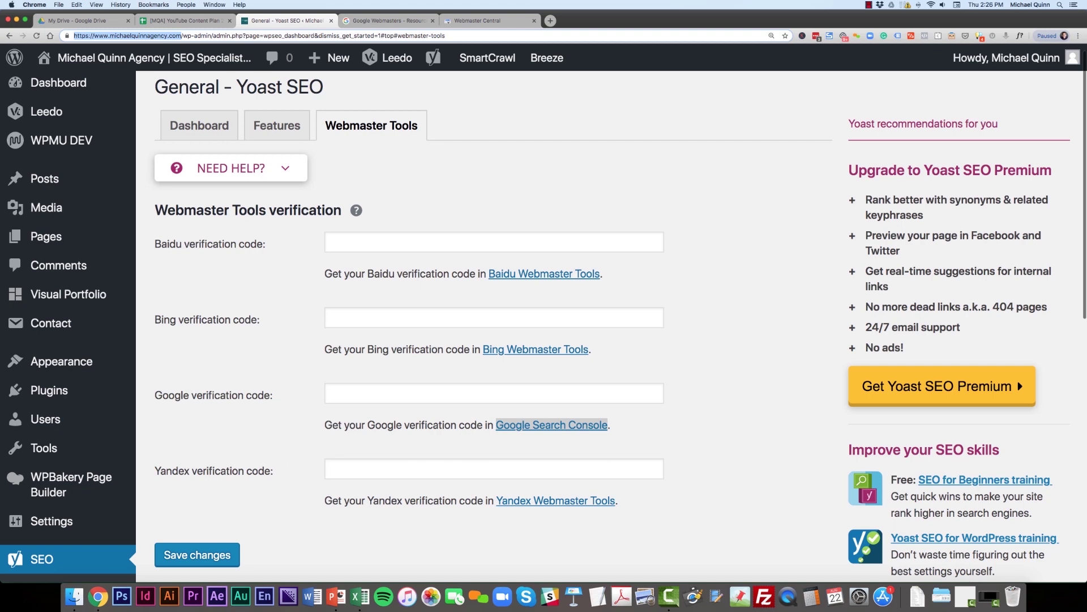
click(330, 393)
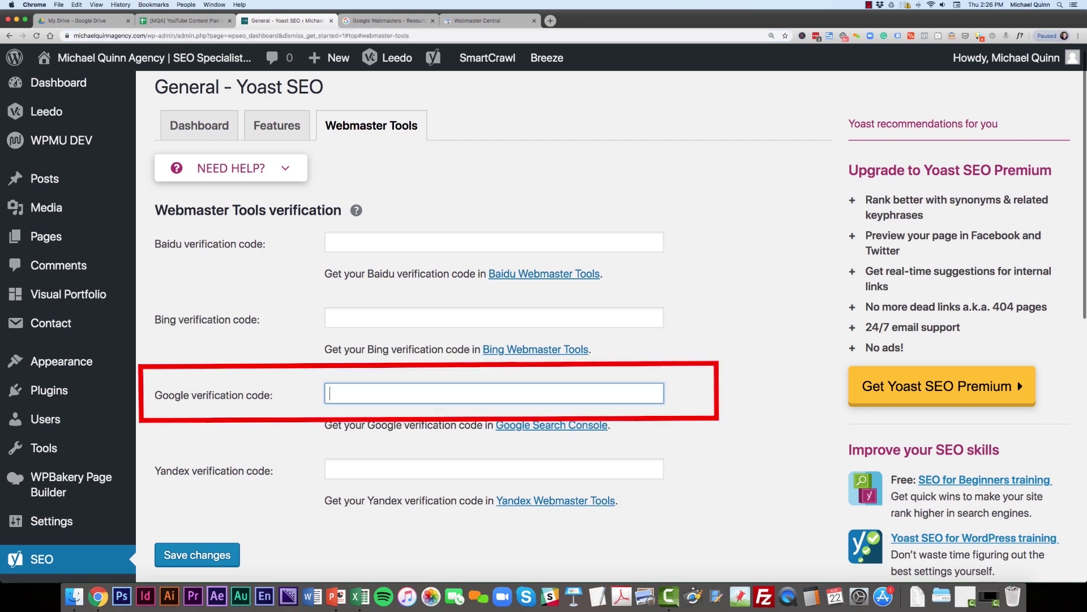
key(super+v)
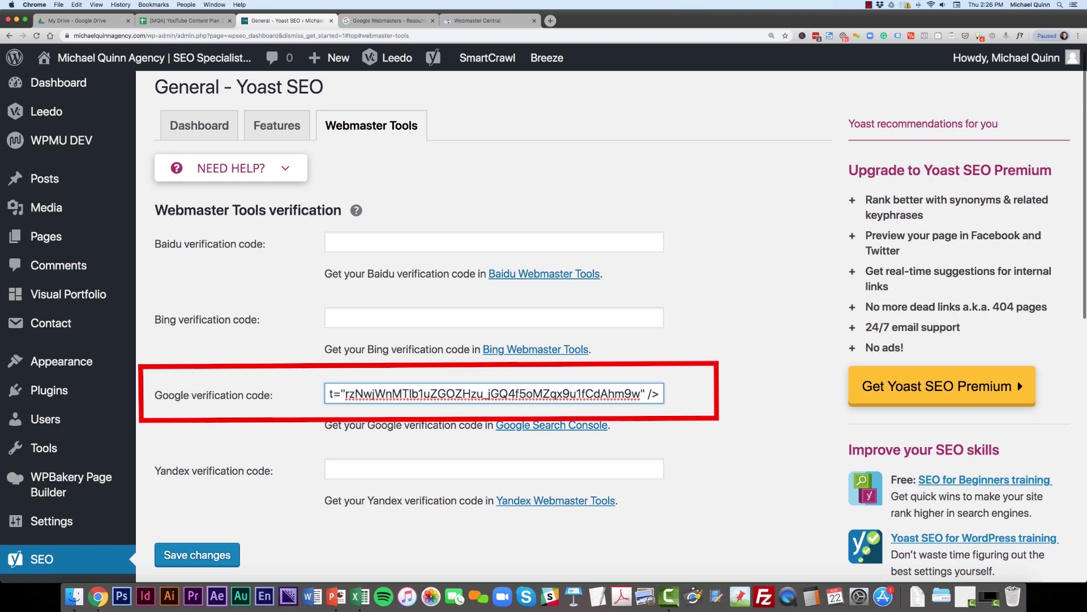
key(Return)
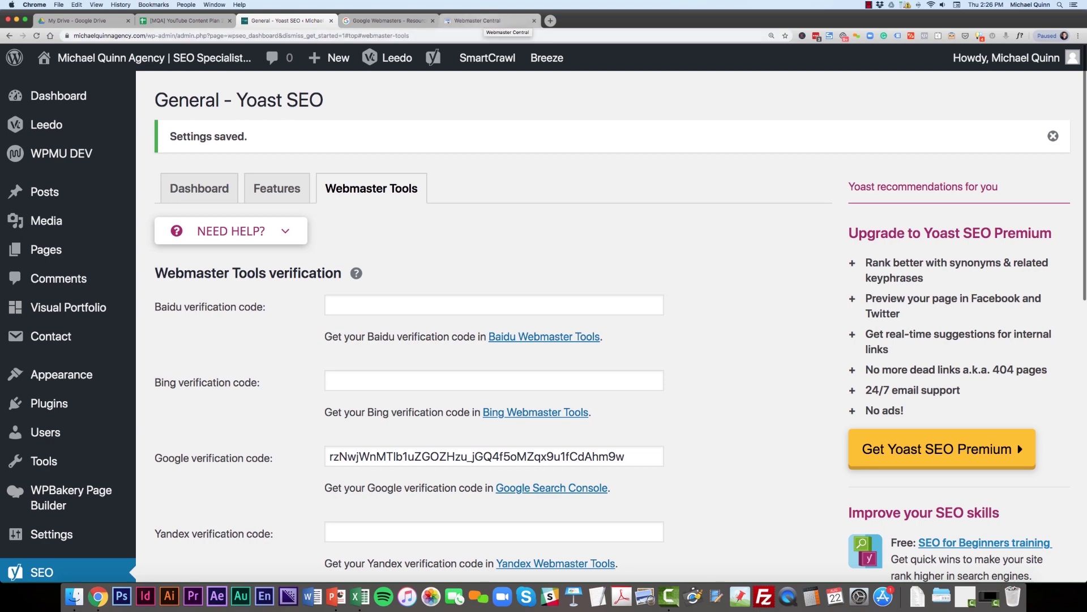
- Load michaelquinnagency.com in a new browser tab, and verify the property's ownership with the HTML tag method
click(481, 20)
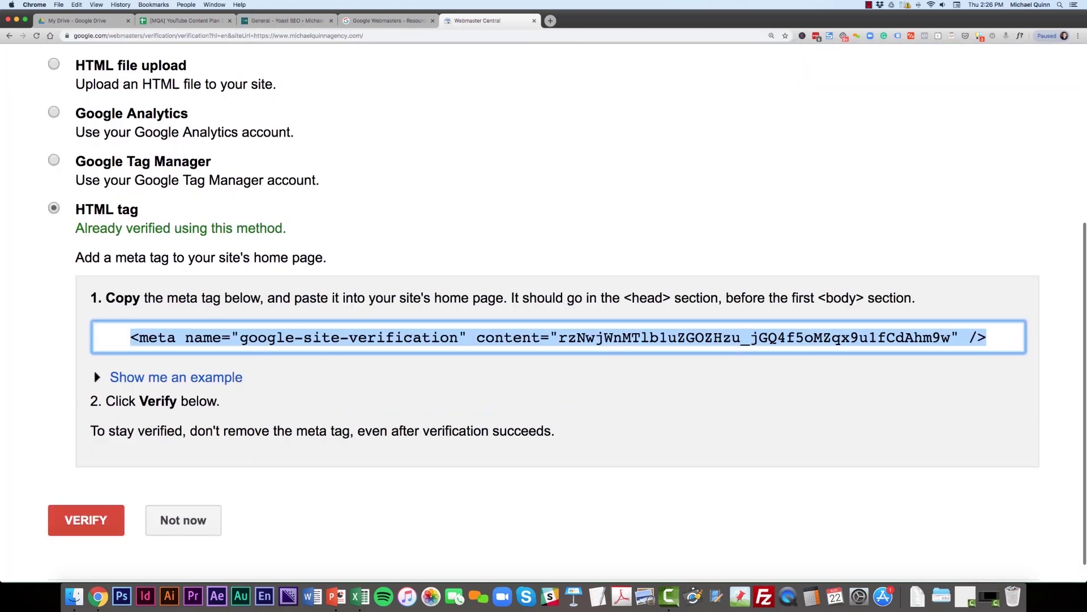
click(550, 20)
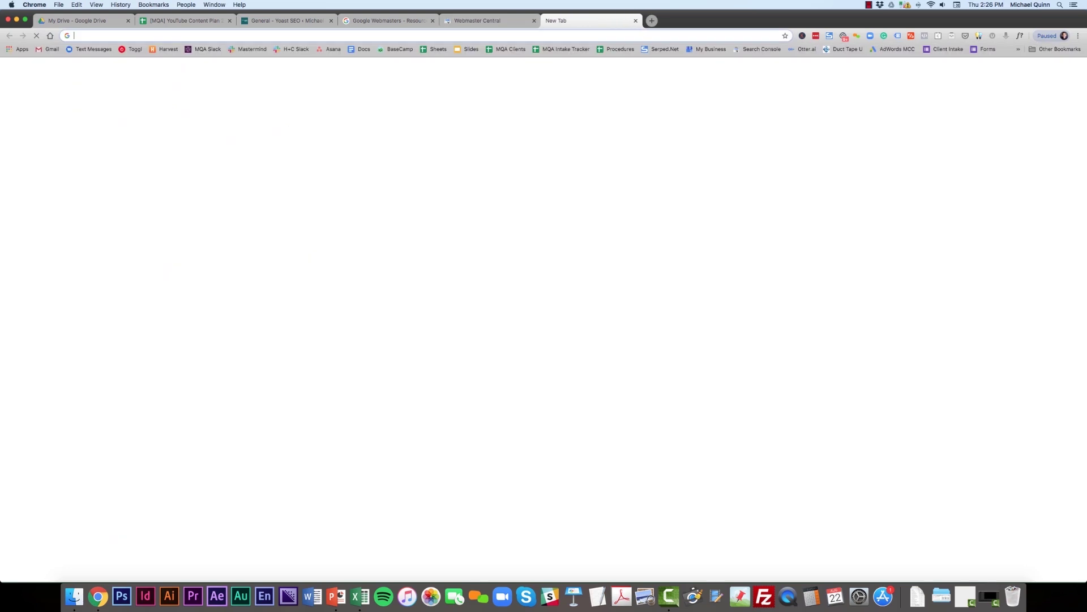
text(michaelquinnagency.com)
key(Return)
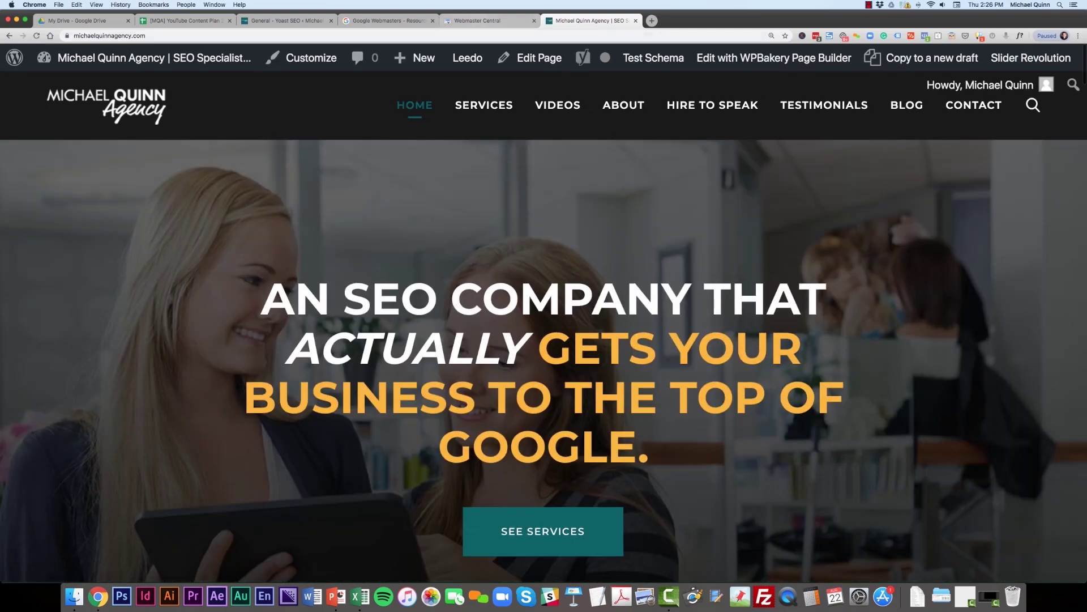
key(ctrl+shift+Tab)
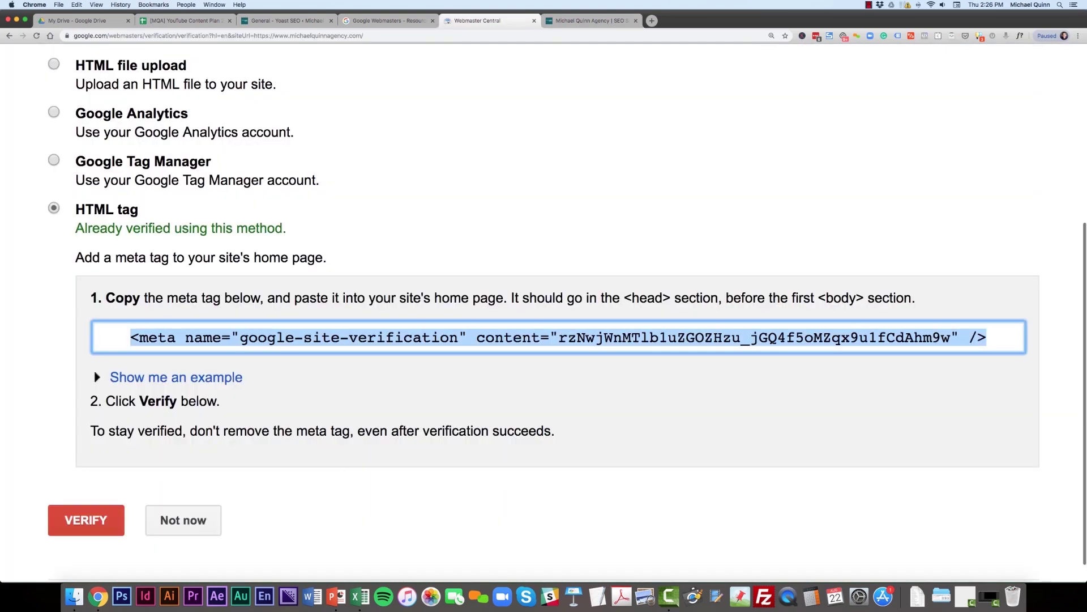
click(86, 520)
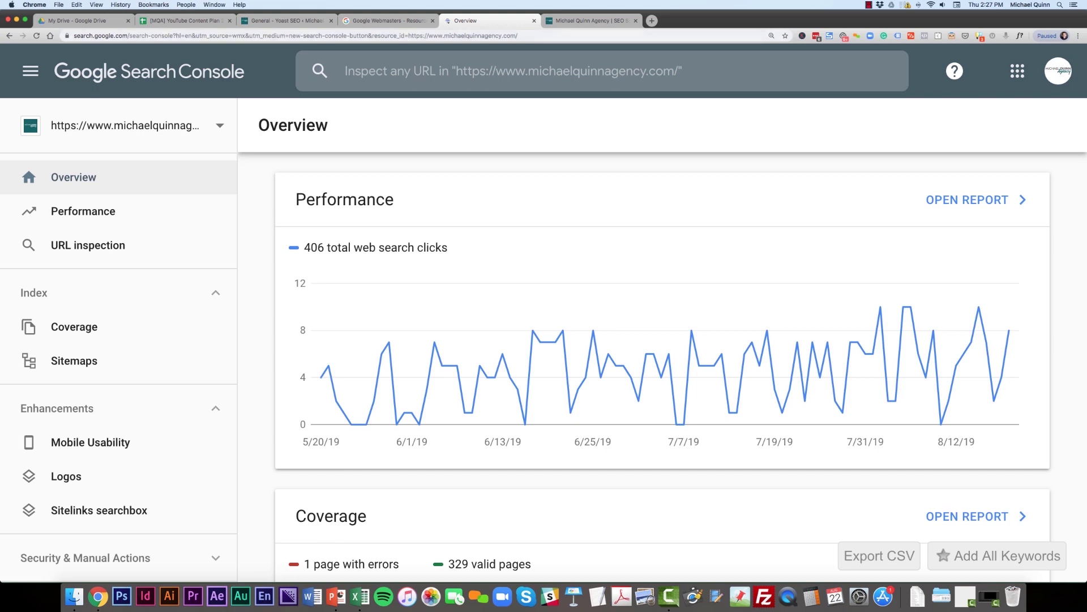
- Open the Sitemaps report of the verified property in Google Search Console
scroll(113, 295, down, 1)
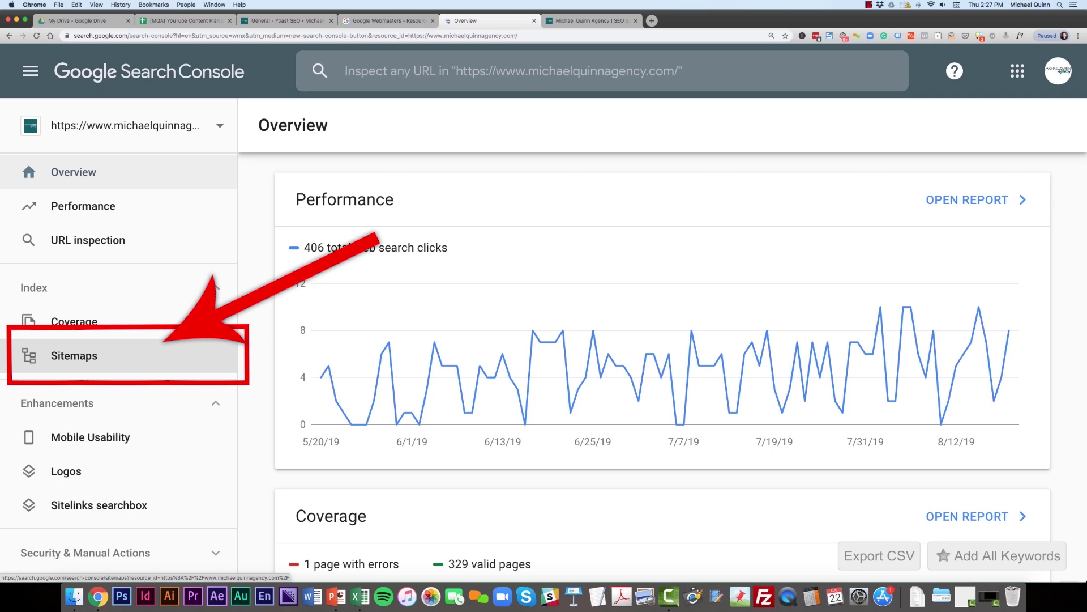
click(74, 355)
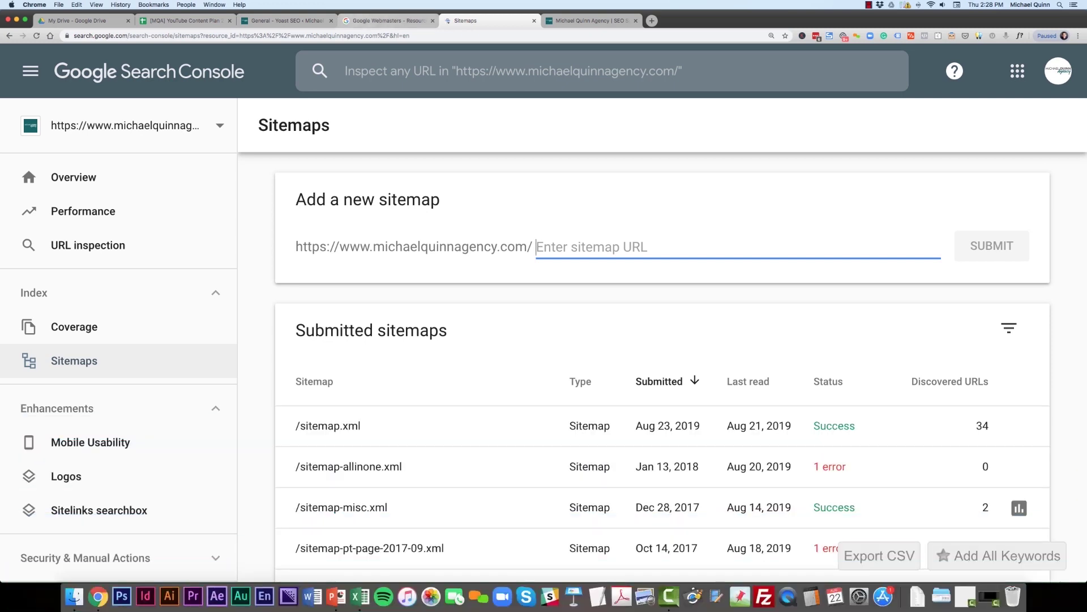
- Open the XML sitemap generated by Yoast SEO from its feature settings and copy the /sitemap_index.xml part of the address
key(super+3)
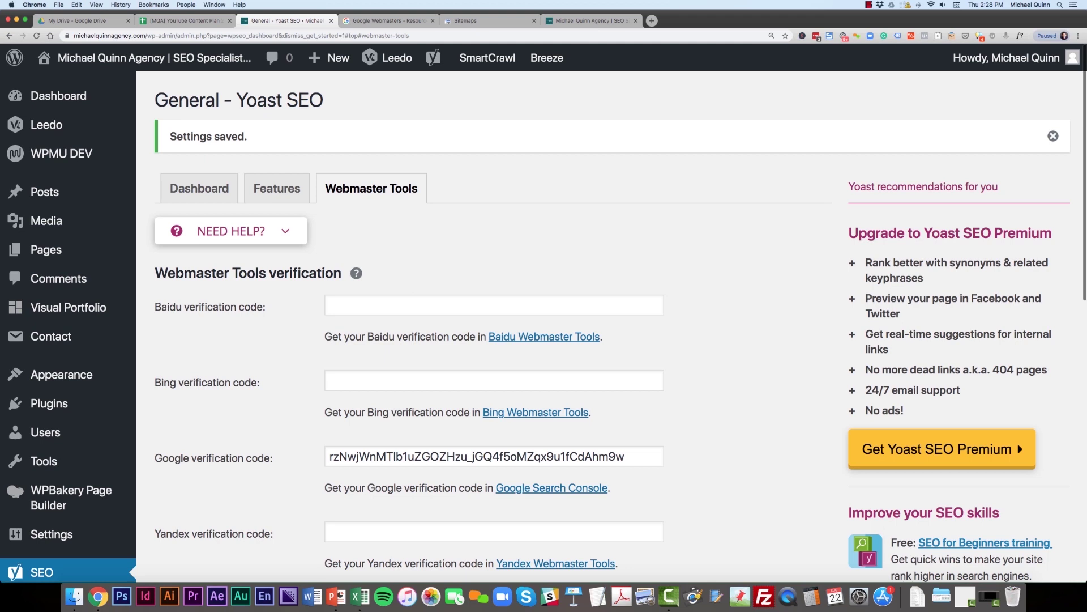
scroll(535, 333, down, 1)
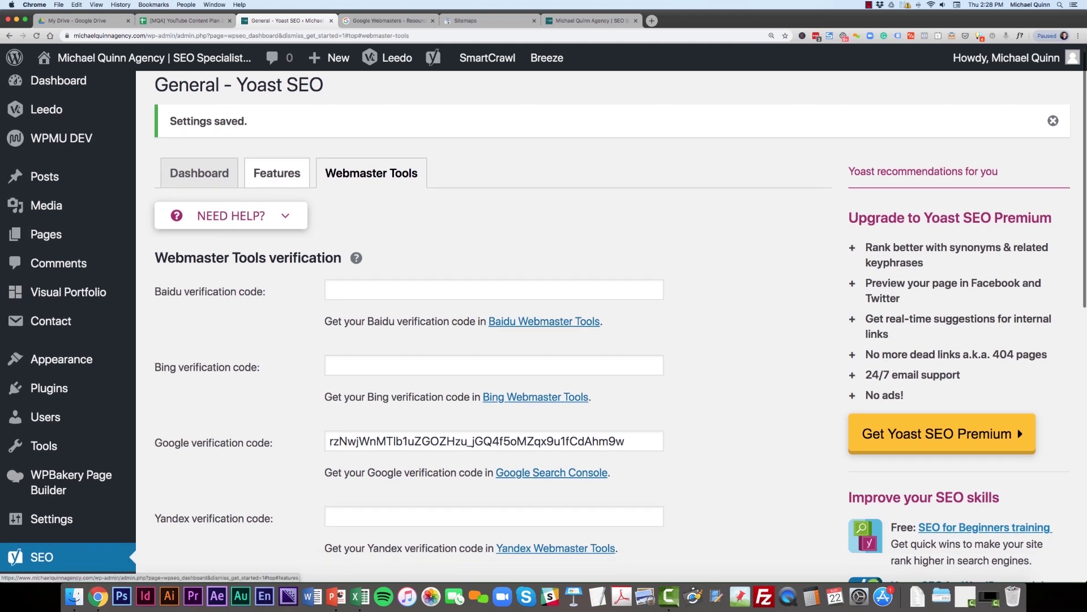
click(277, 172)
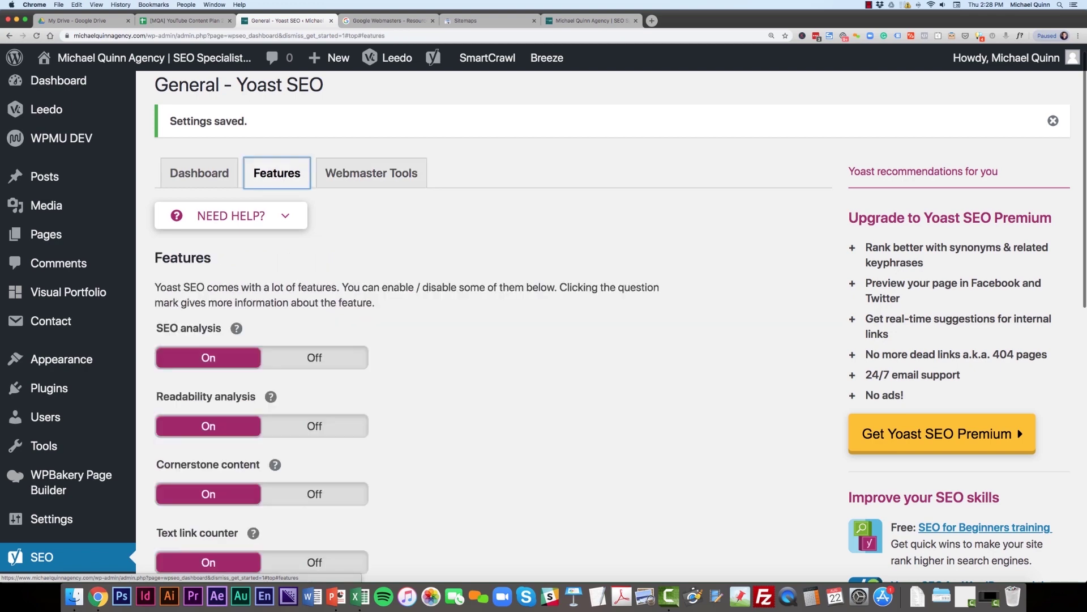
scroll(277, 172, down, 8)
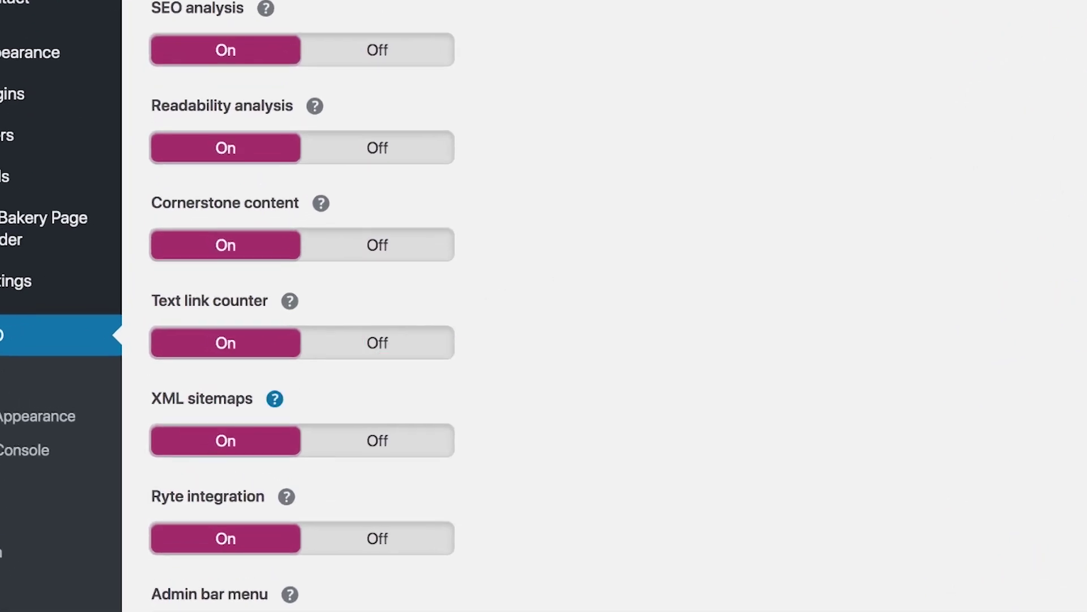
click(275, 399)
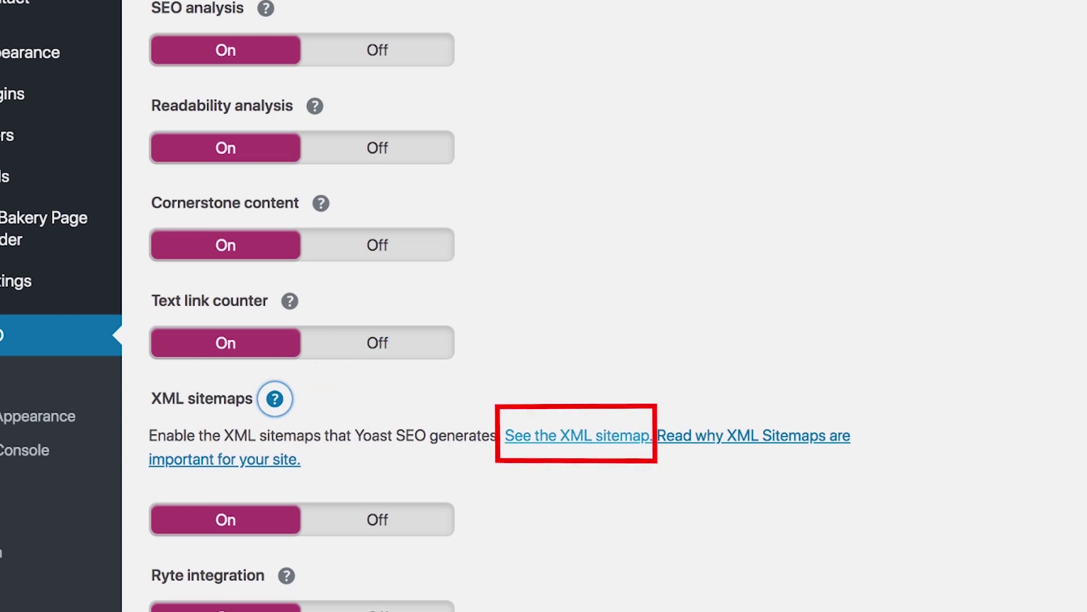
click(577, 435)
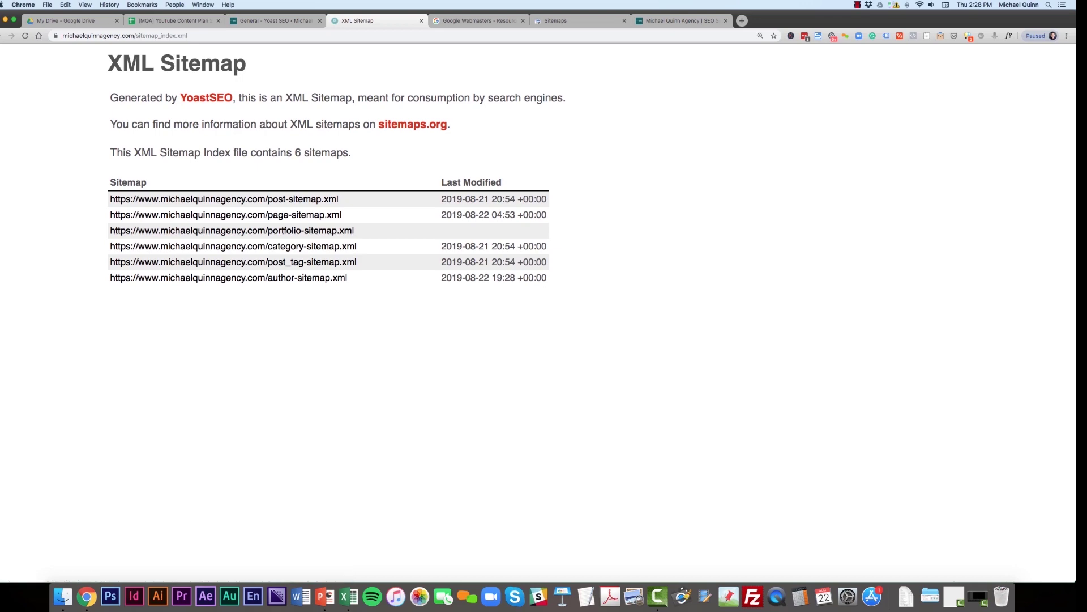
drag(134, 35, 222, 36)
key(super+c)
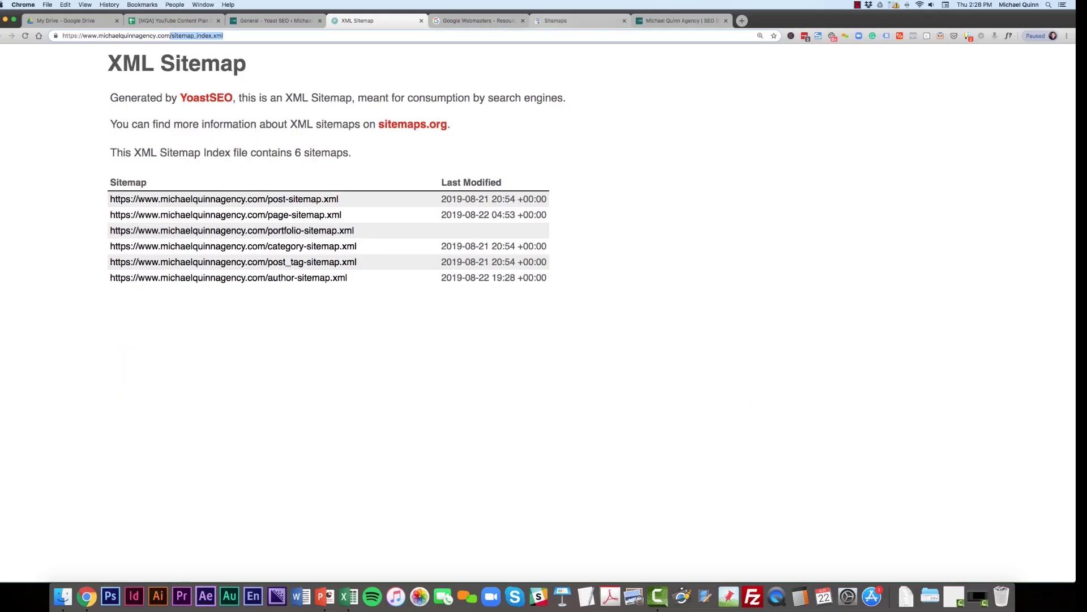
- Submit sitemap_index.xml, without its leading slash, as a new sitemap in Search Console and dismiss the confirmation
key(super+6)
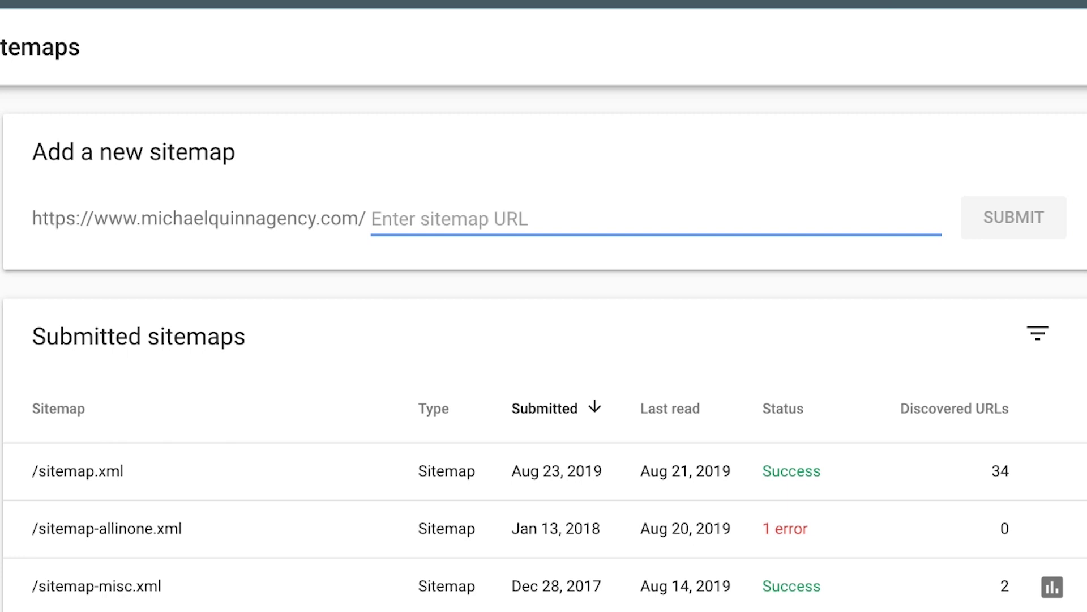
key(super+v)
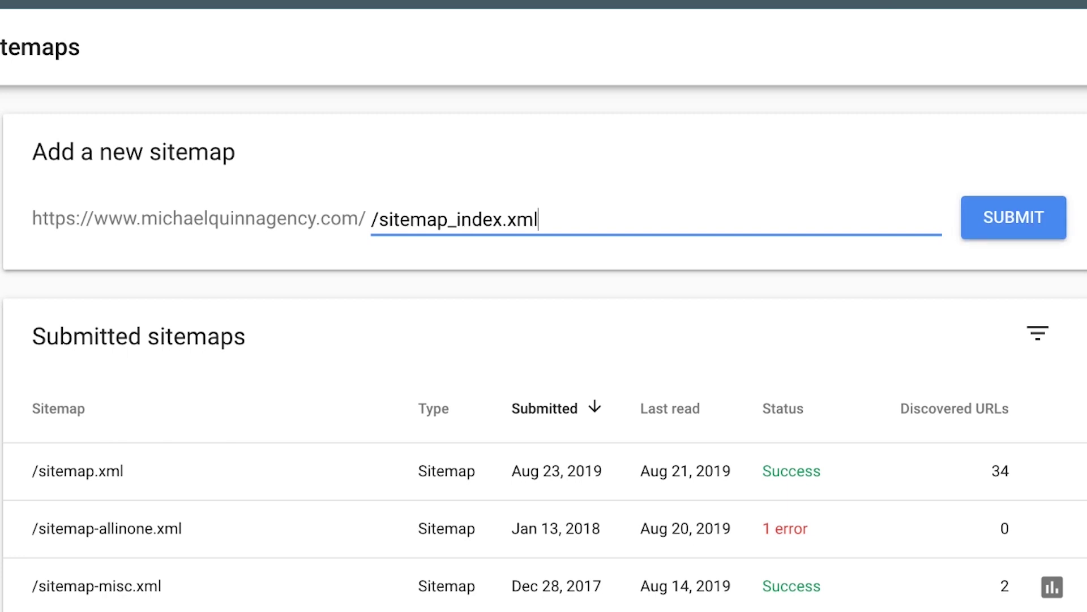
click(379, 219)
key(BackSpace)
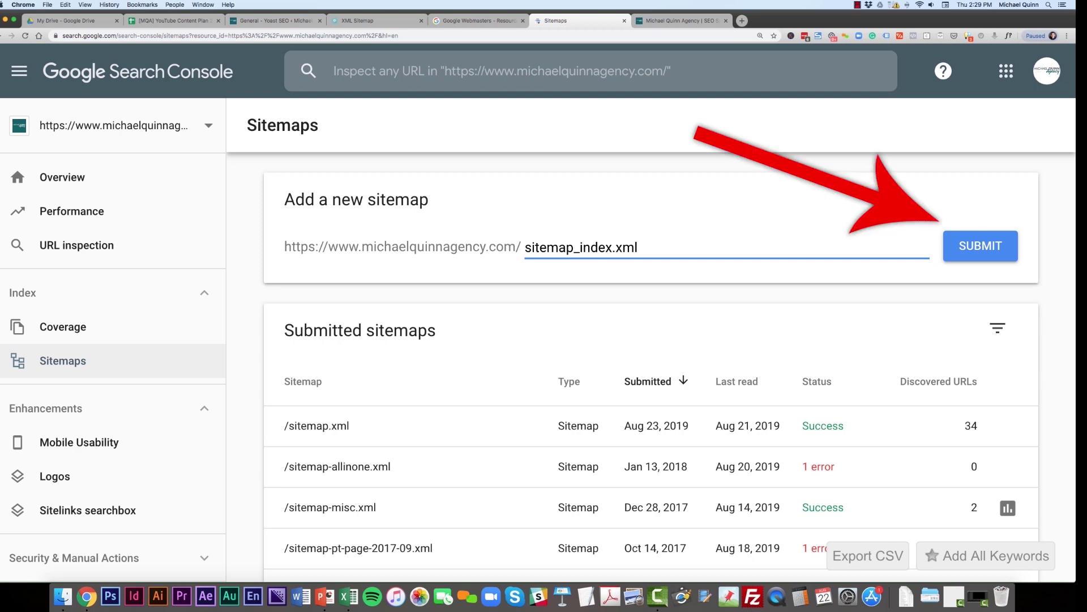
key(Return)
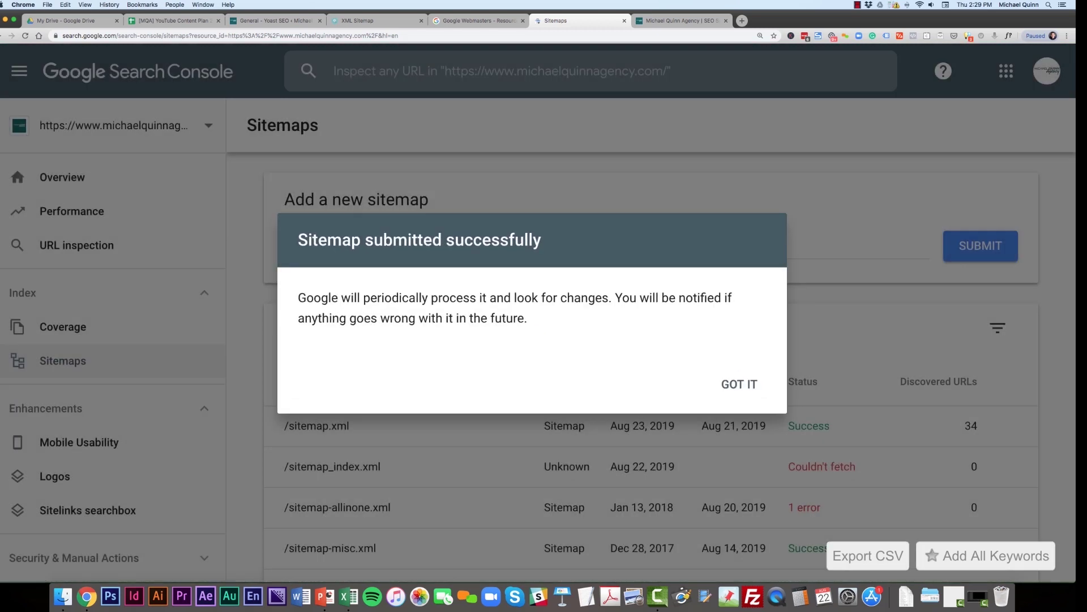
click(739, 384)
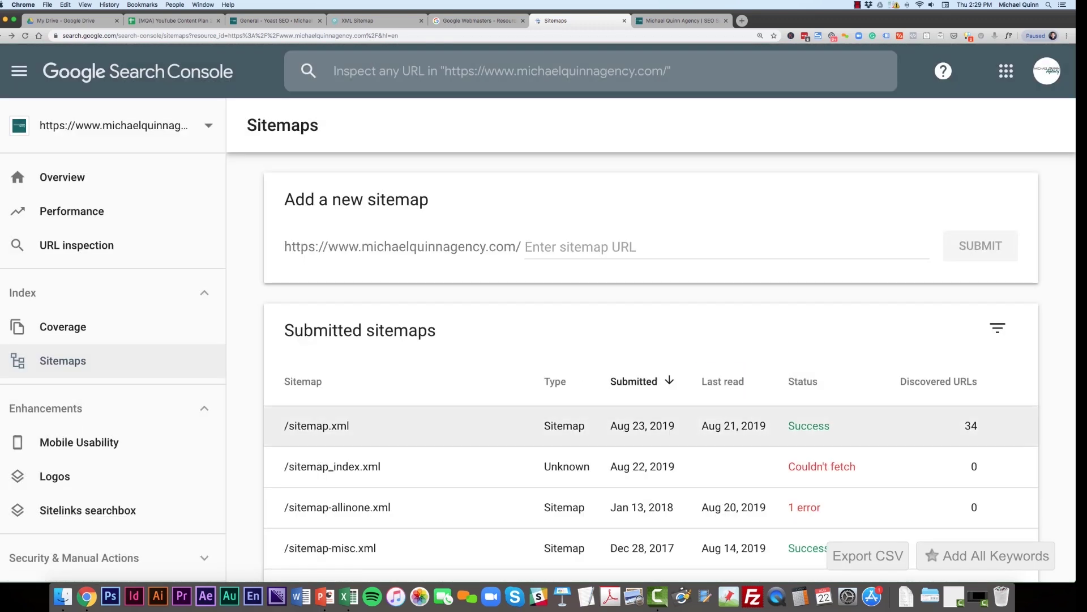